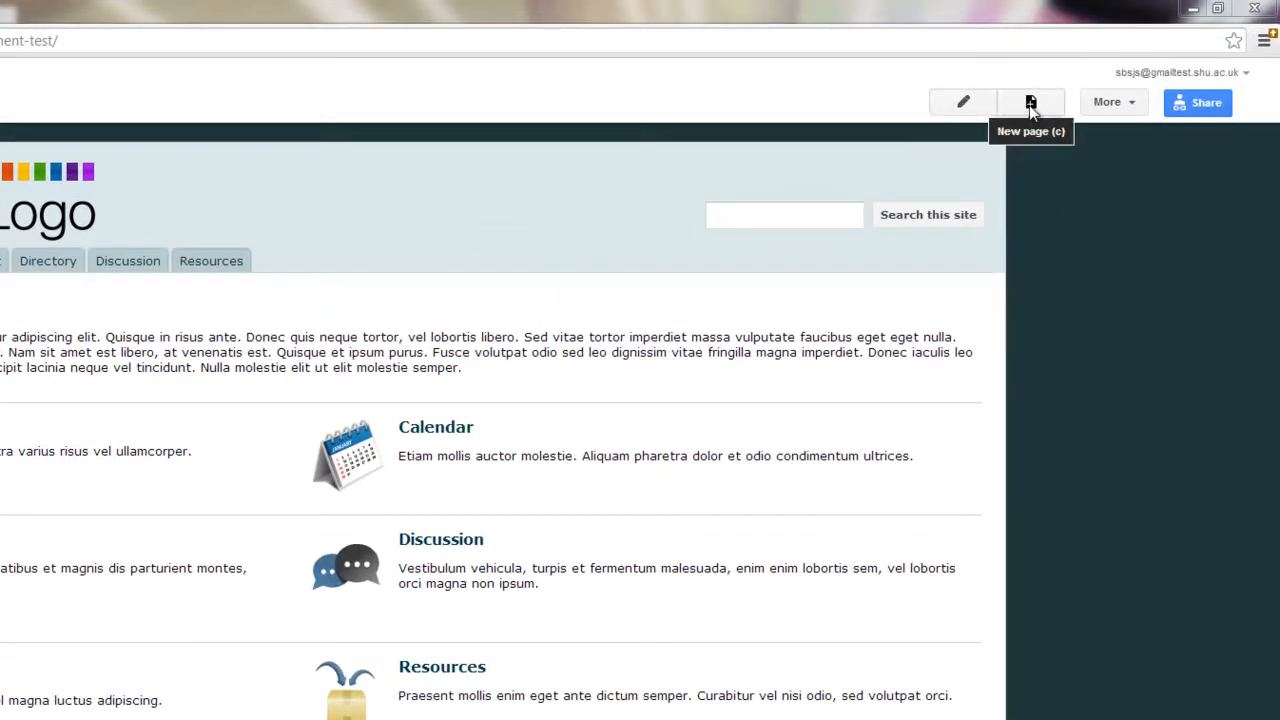
Step: Open the site layout editor for the Home page and switch the sidebar on and back off
{"action": "left_click", "coordinate": [1131, 107]}
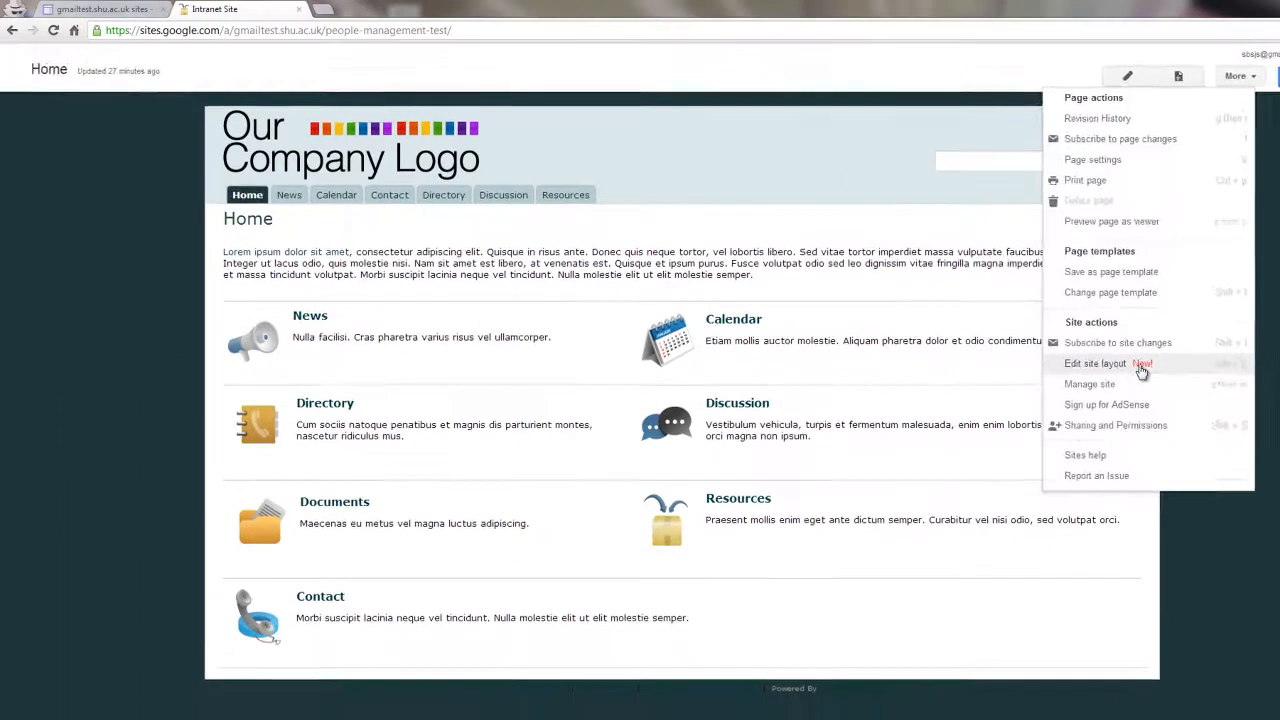
{"action": "left_click", "coordinate": [970, 490]}
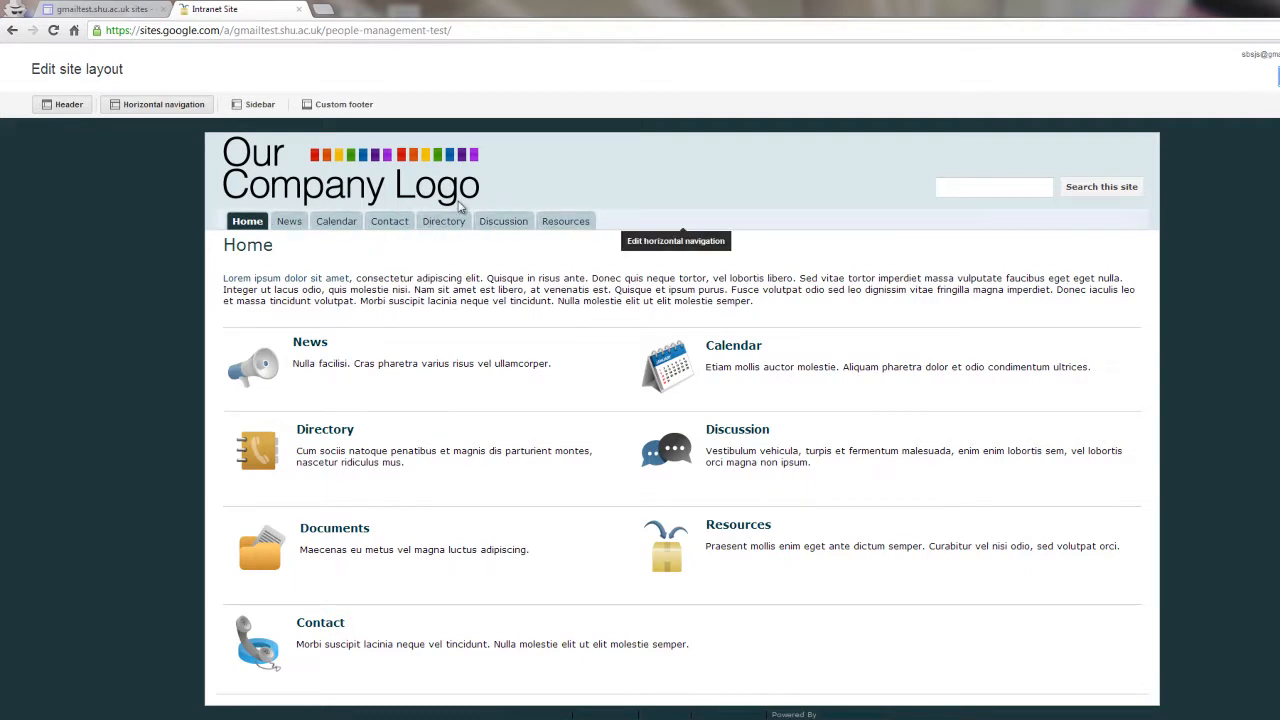
{"action": "left_click", "coordinate": [250, 112]}
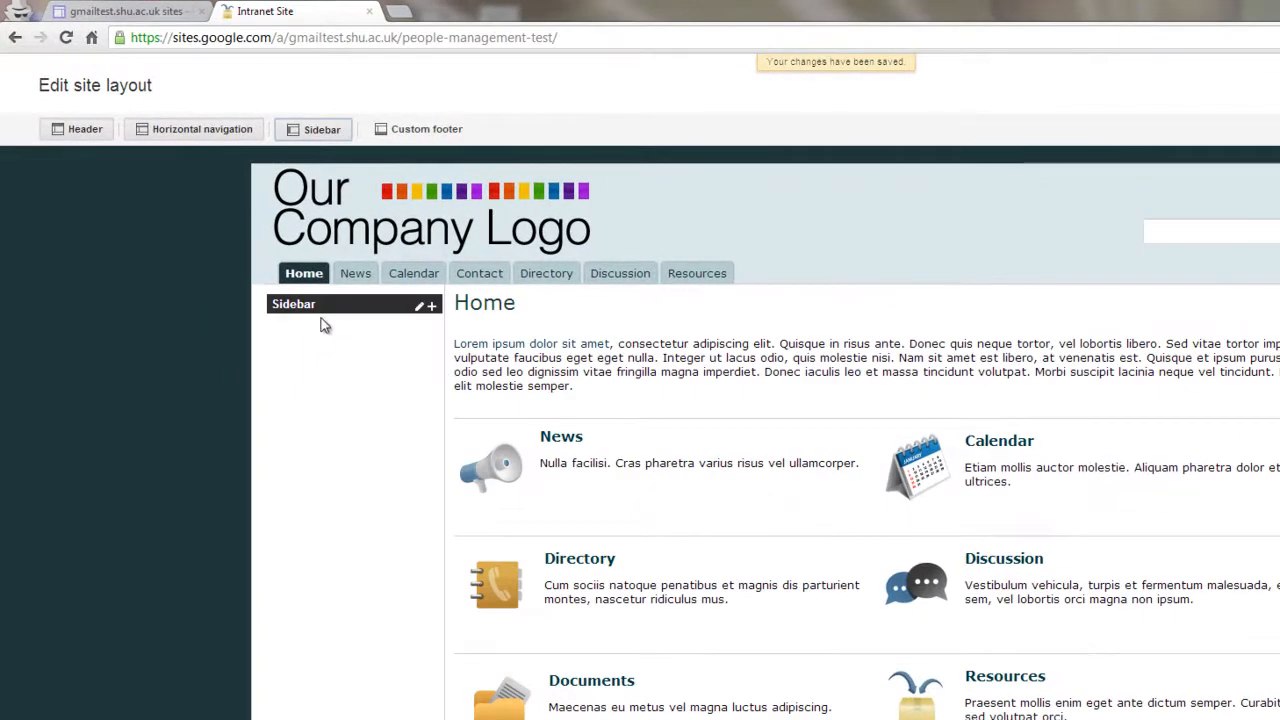
{"action": "left_click", "coordinate": [314, 131]}
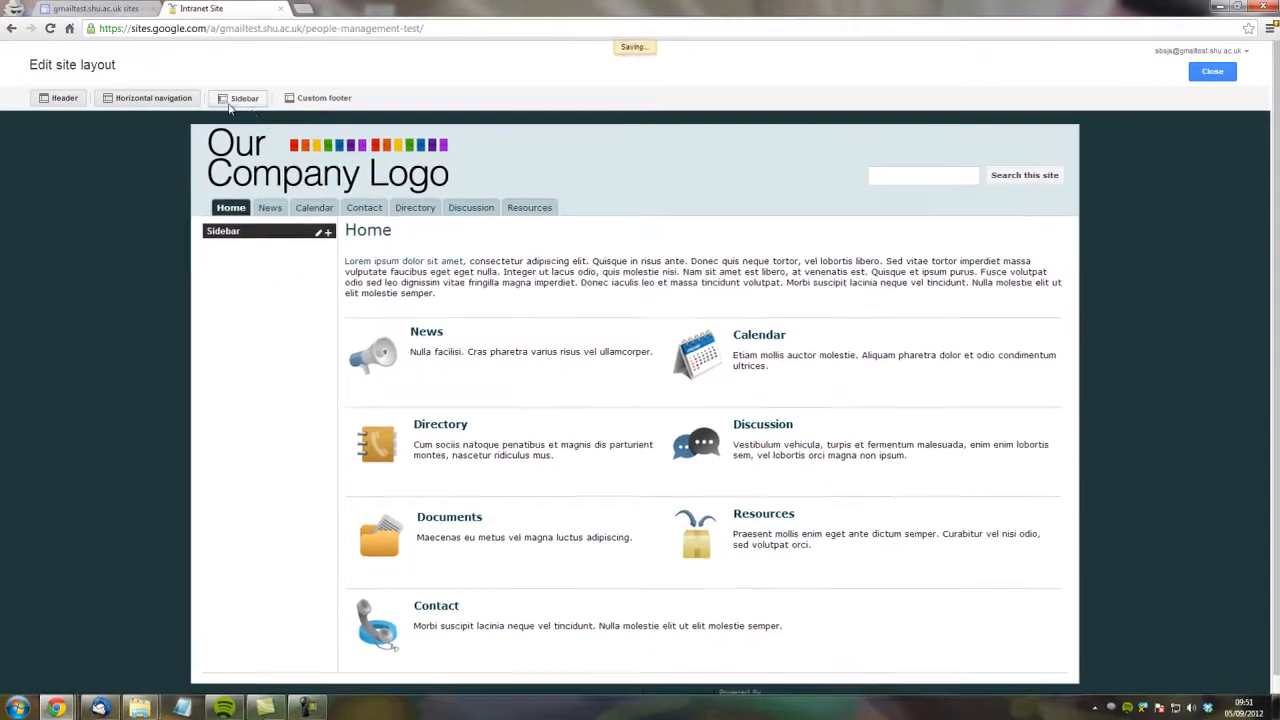
Step: Switch the custom footer on and back off, and close the site layout editor
{"action": "left_click", "coordinate": [320, 98]}
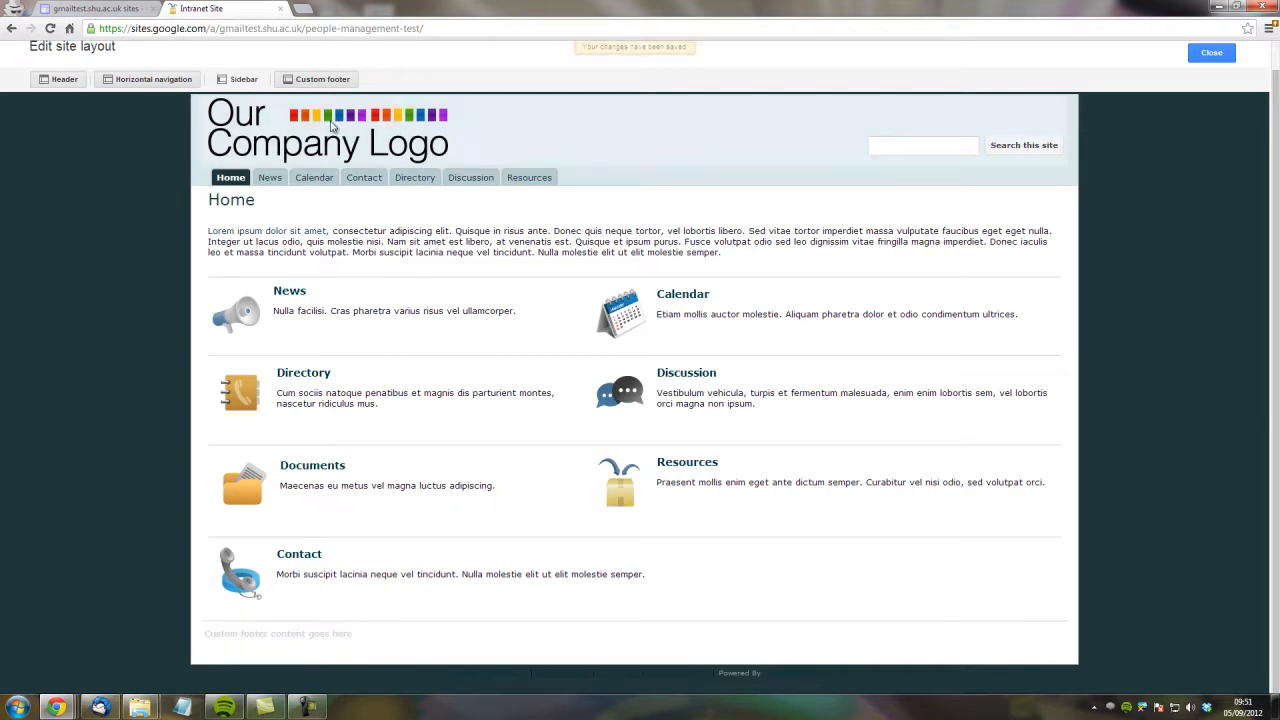
{"action": "left_click", "coordinate": [318, 80]}
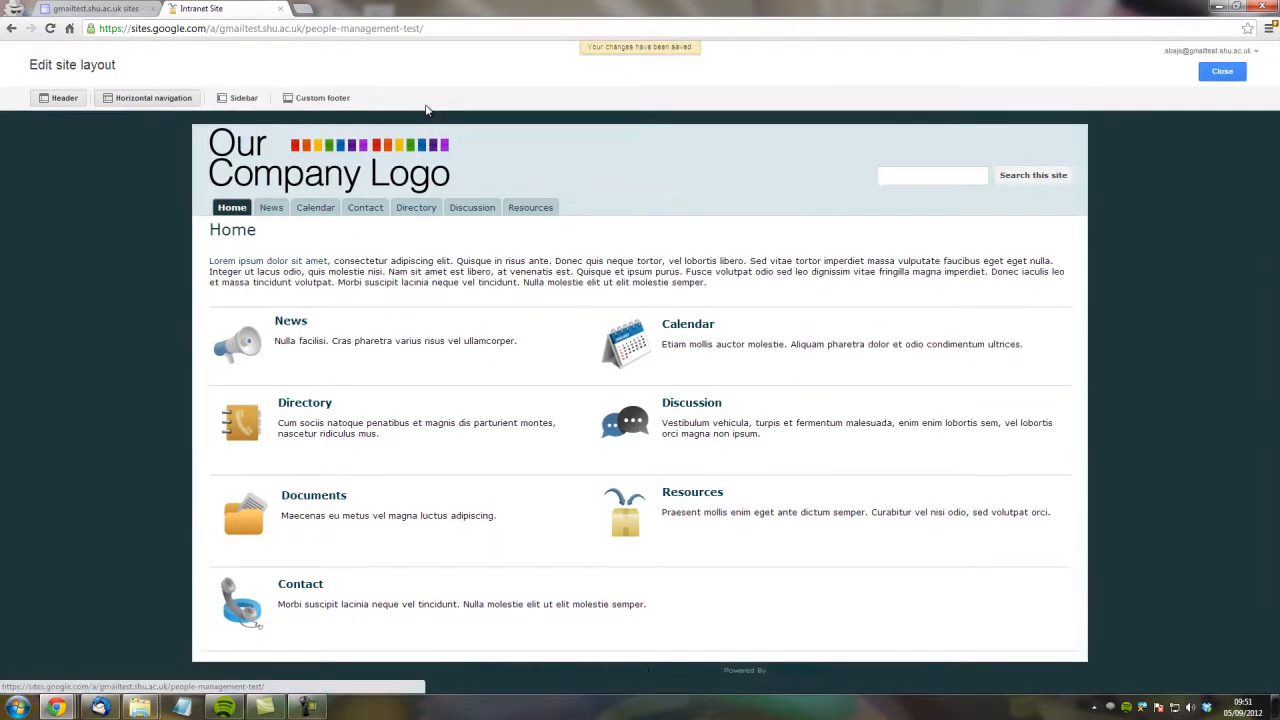
{"action": "left_click", "coordinate": [1222, 71]}
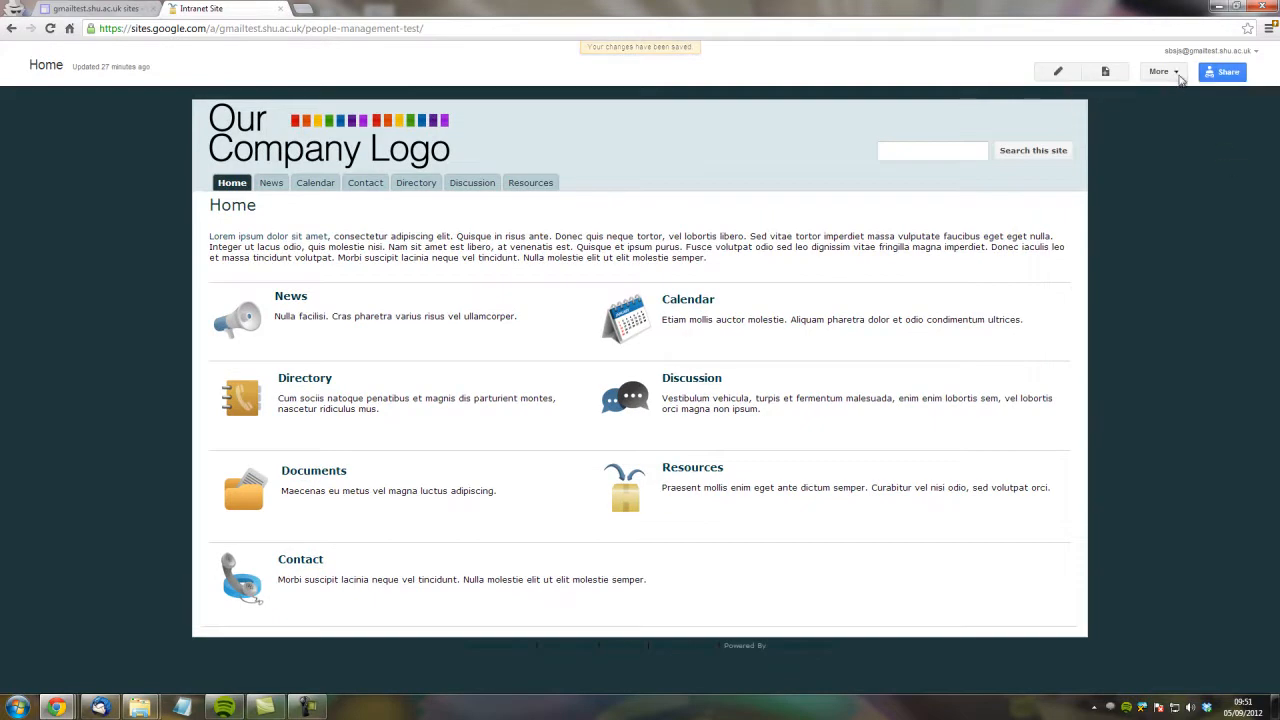
Step: Open the horizontal navigation content for editing from the site layout page of the site management settings
{"action": "left_click", "coordinate": [1179, 77]}
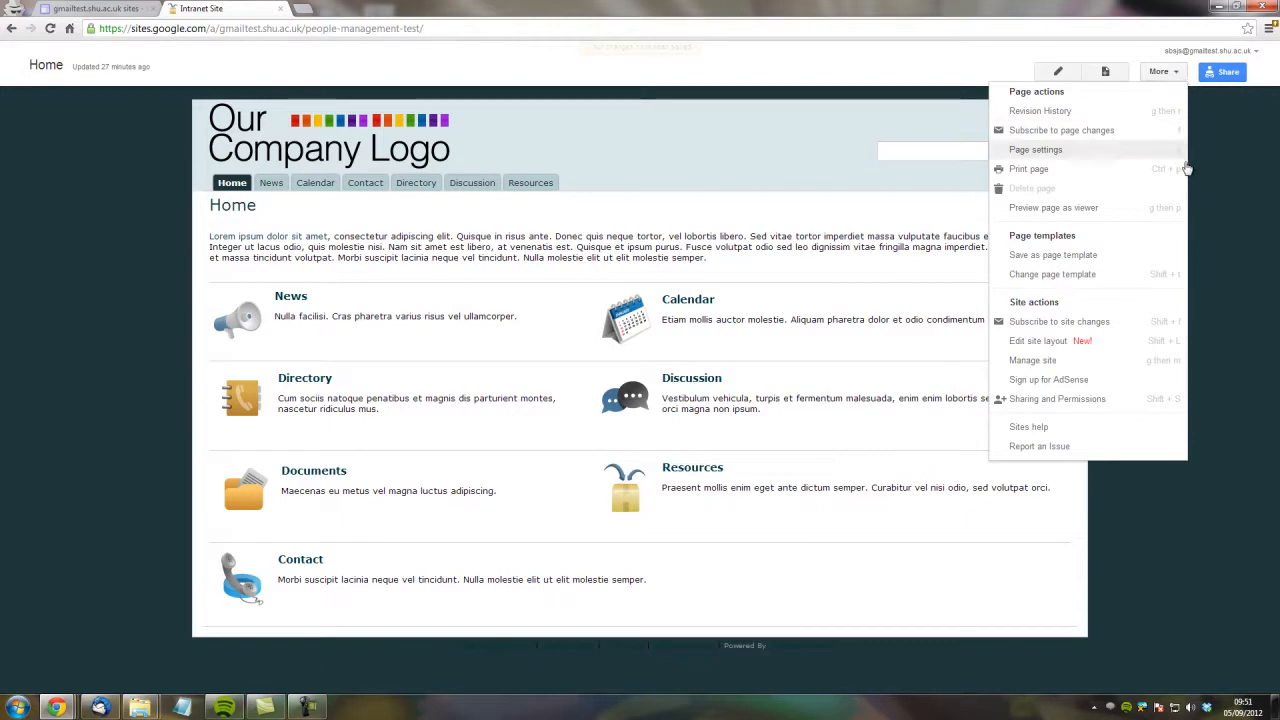
{"action": "left_click", "coordinate": [1138, 361]}
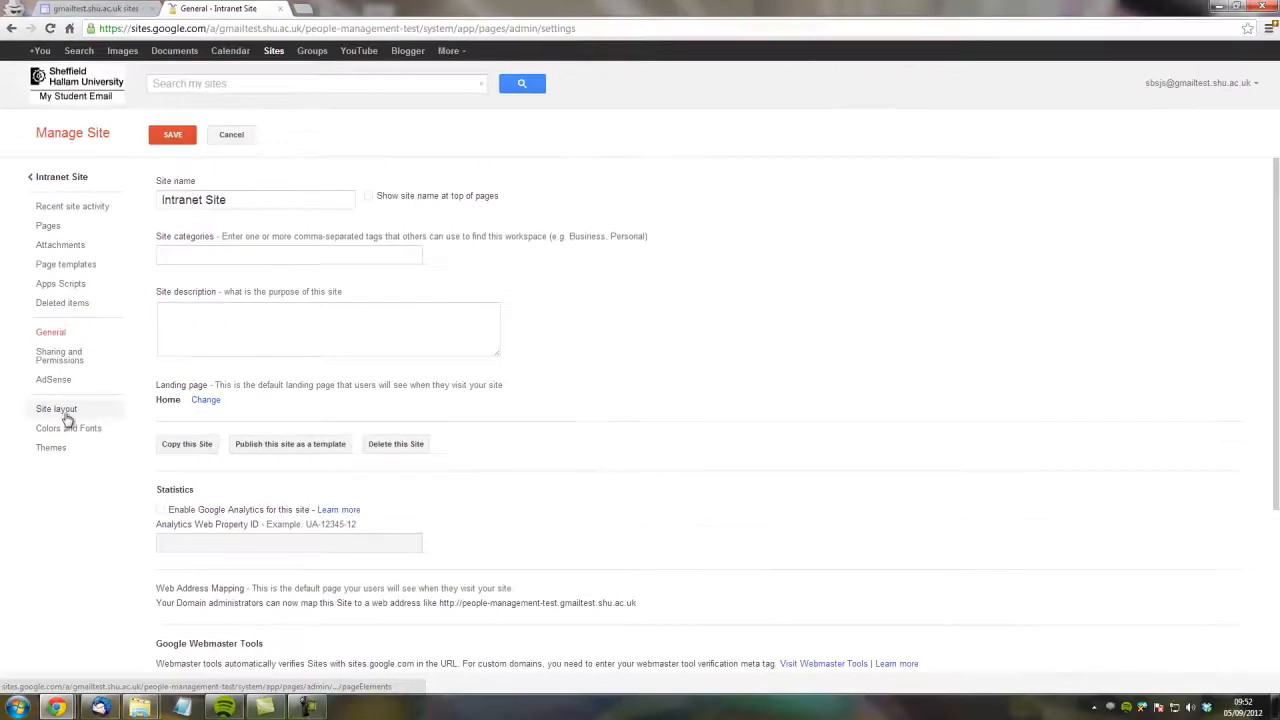
{"action": "left_click", "coordinate": [57, 410]}
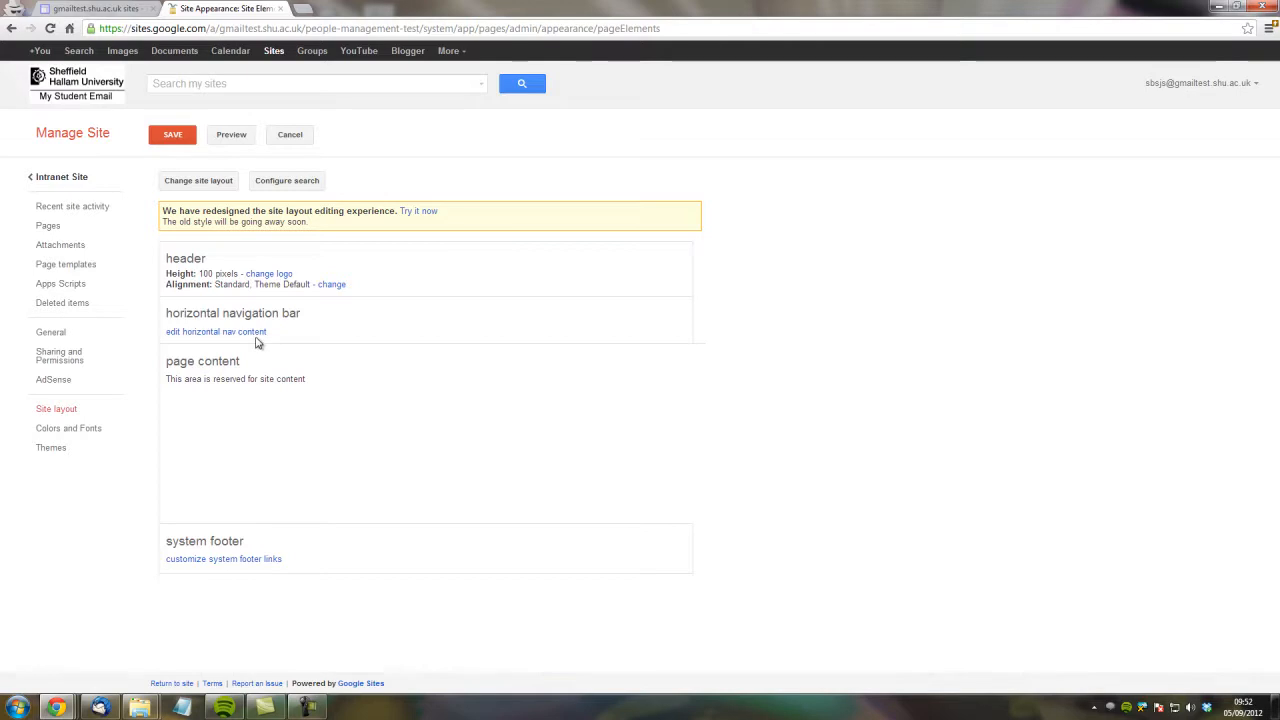
{"action": "left_click", "coordinate": [195, 337]}
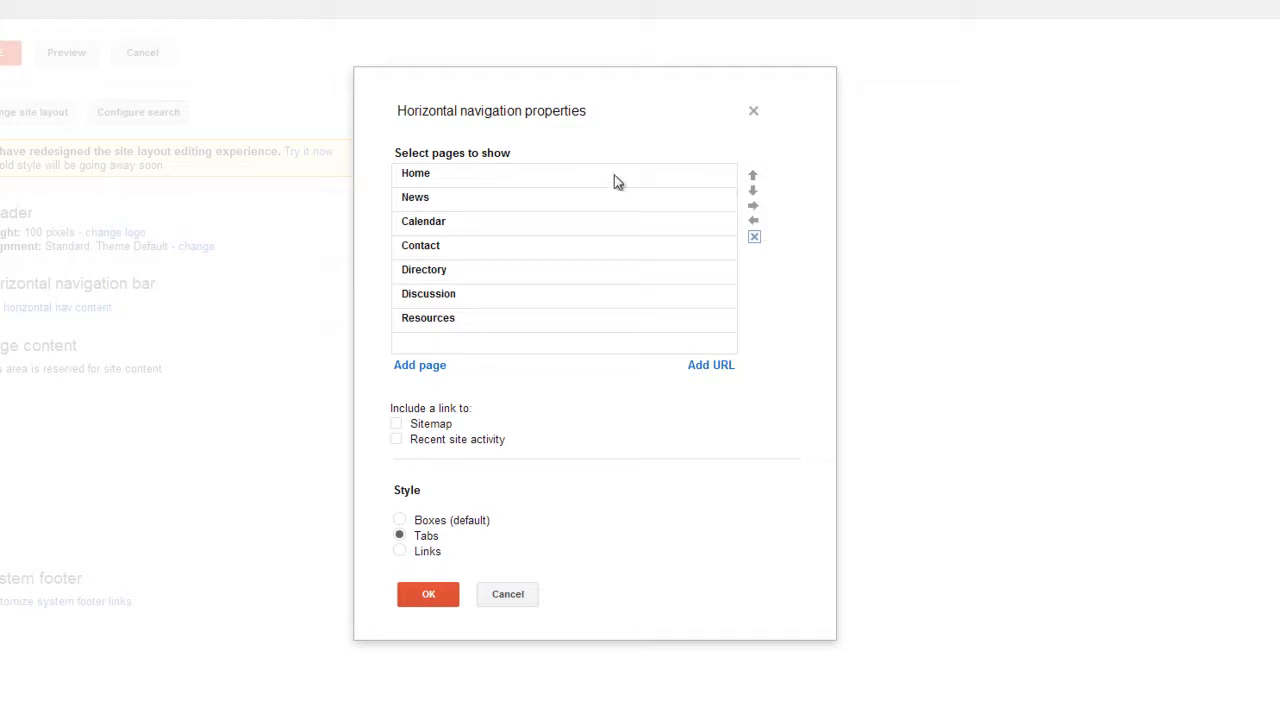
Step: Move Resources up four places in the horizontal navigation page list, directly below News
{"action": "left_click", "coordinate": [448, 326]}
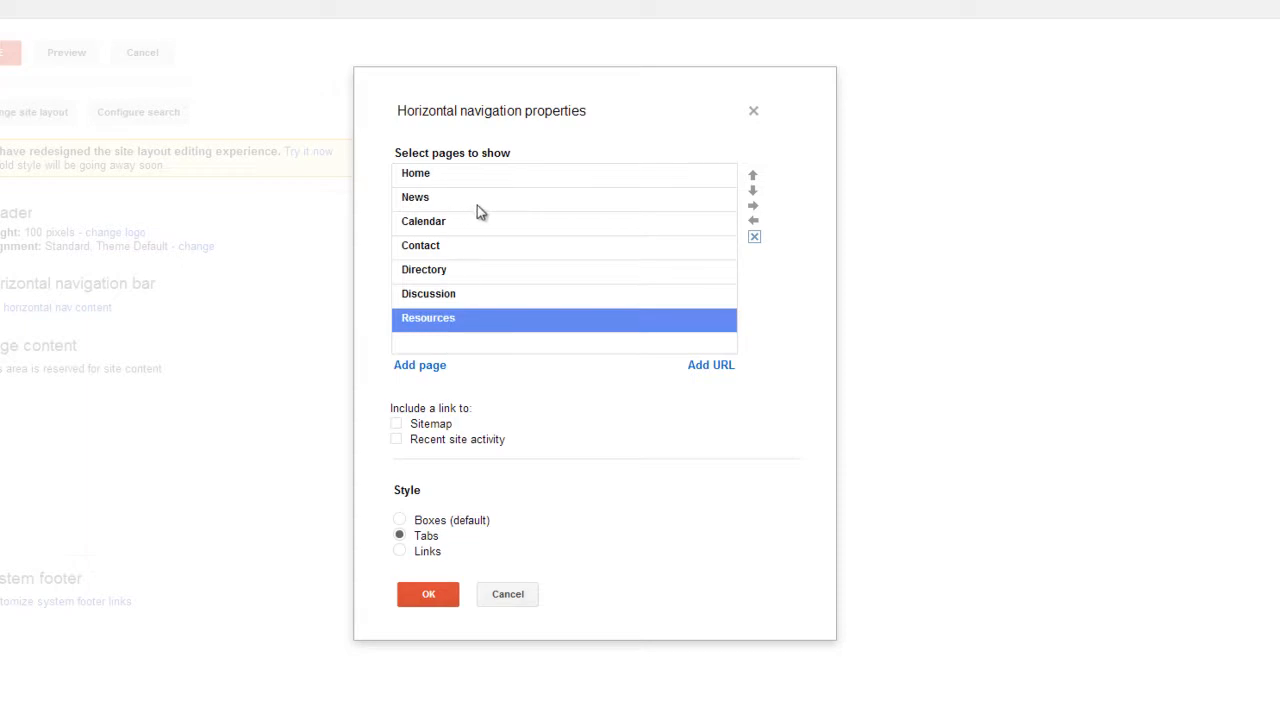
{"action": "left_click", "coordinate": [755, 179]}
{"action": "left_click", "coordinate": [755, 179]}
{"action": "left_click", "coordinate": [755, 179]}
{"action": "left_click", "coordinate": [755, 179]}
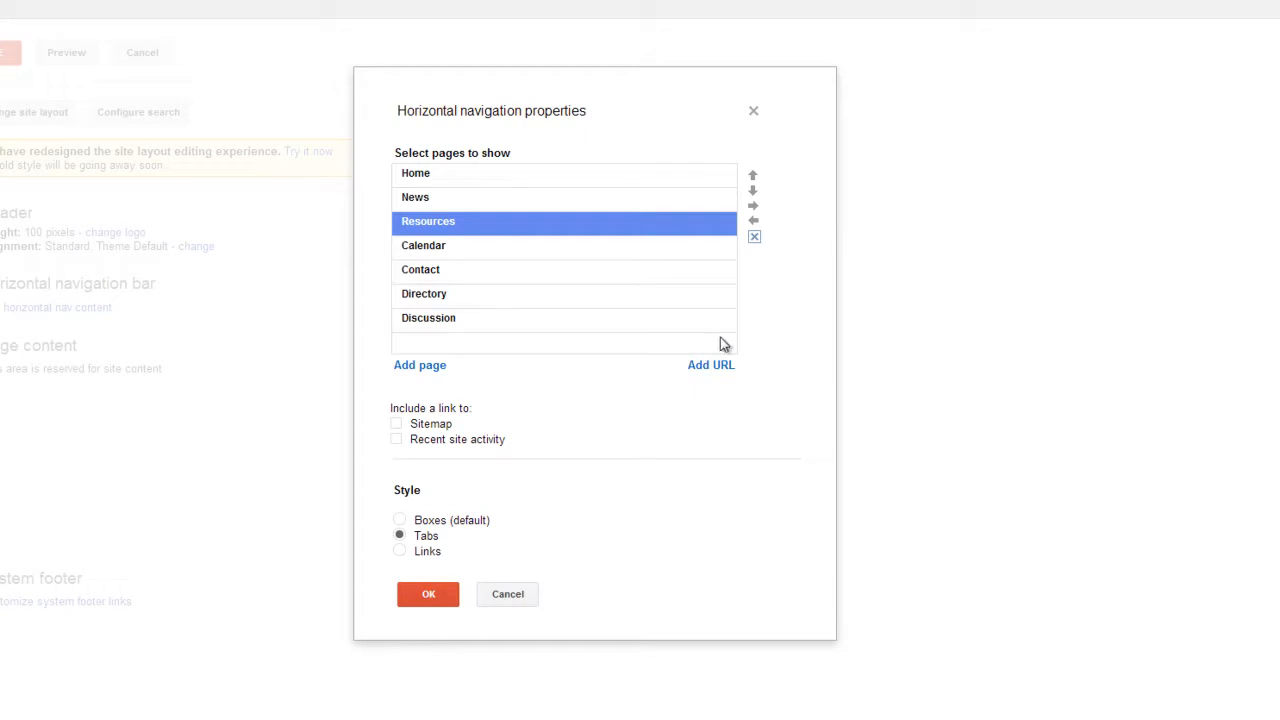
Step: Move Resources back down four places to the end of the navigation page list, below Discussion
{"action": "left_click", "coordinate": [753, 195]}
{"action": "left_click", "coordinate": [753, 195]}
{"action": "left_click", "coordinate": [753, 195]}
{"action": "left_click", "coordinate": [753, 195]}
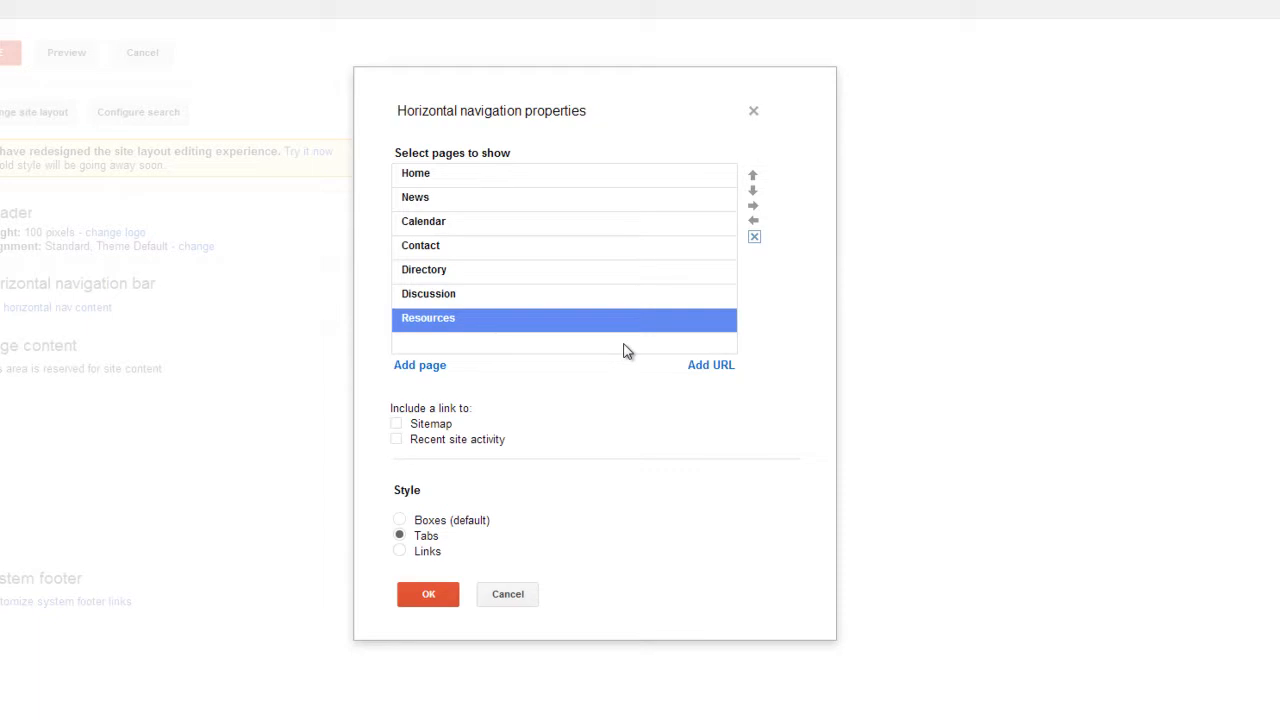
Step: Add New Page from the site map to the horizontal navigation and remove it from the list again
{"action": "left_click", "coordinate": [420, 368]}
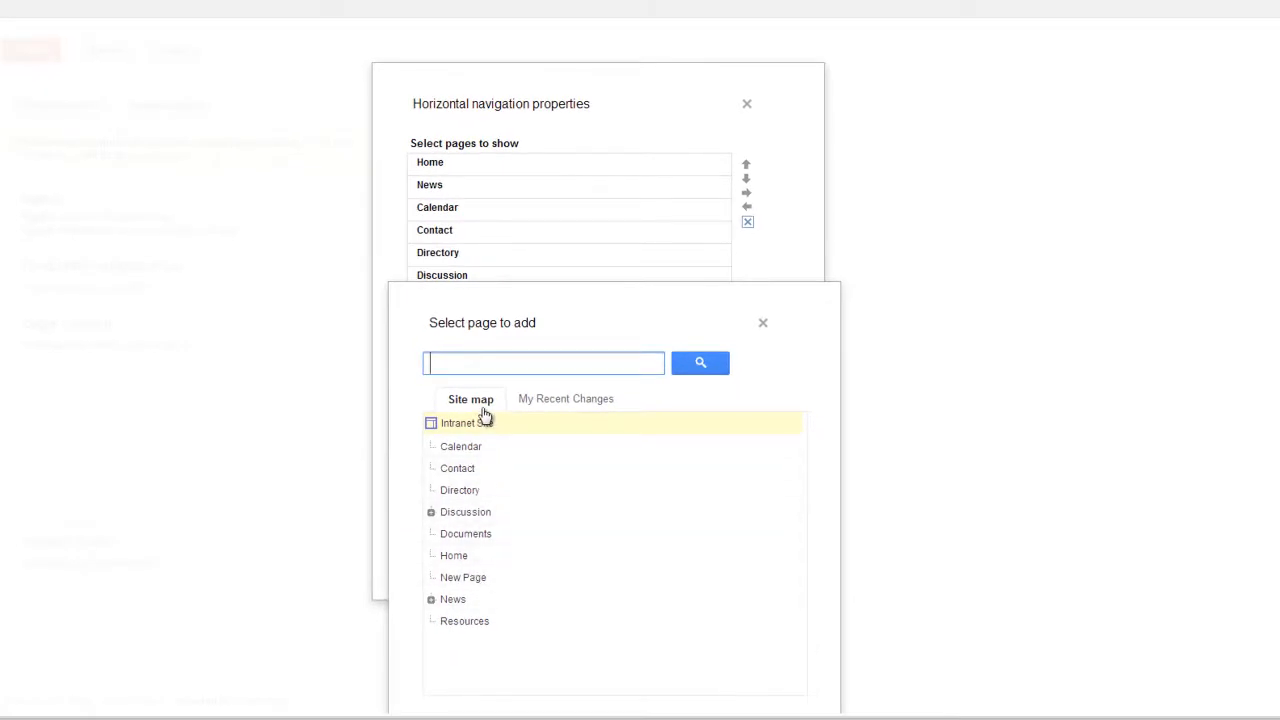
{"action": "left_click", "coordinate": [462, 578]}
{"action": "scroll", "coordinate": [957, 418], "scroll_direction": "down", "scroll_amount": 1}
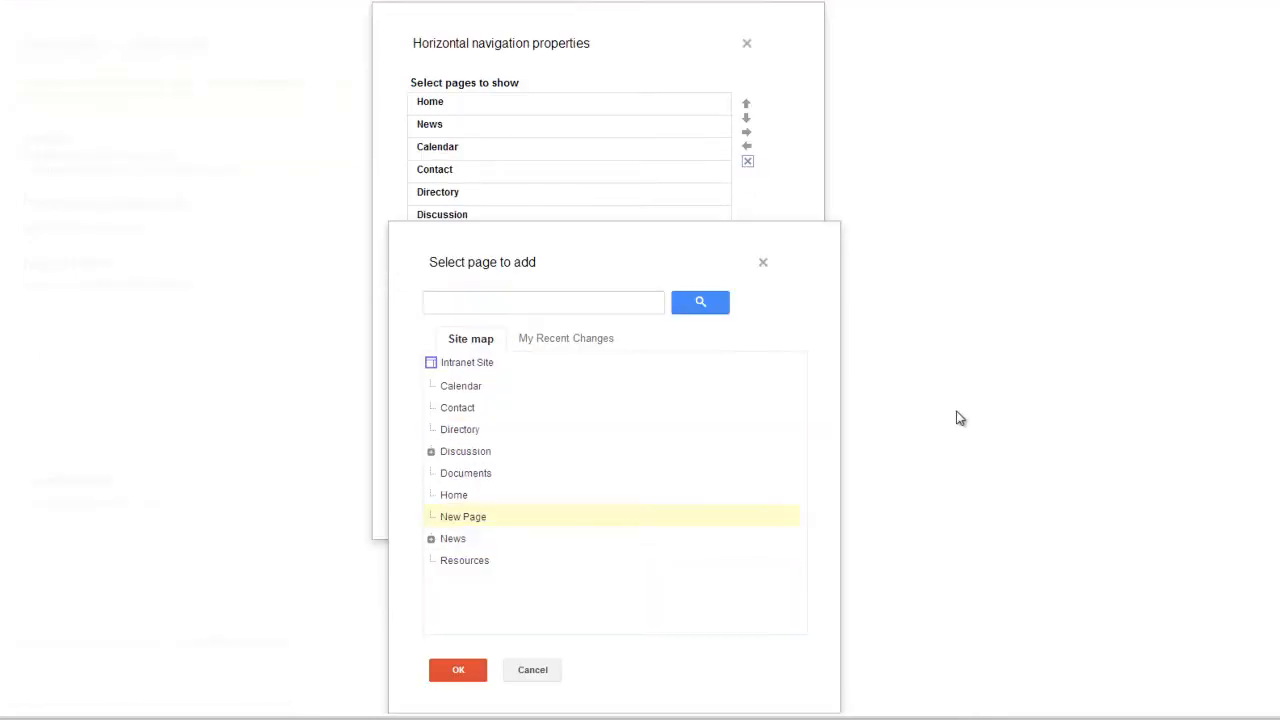
{"action": "left_click", "coordinate": [445, 677]}
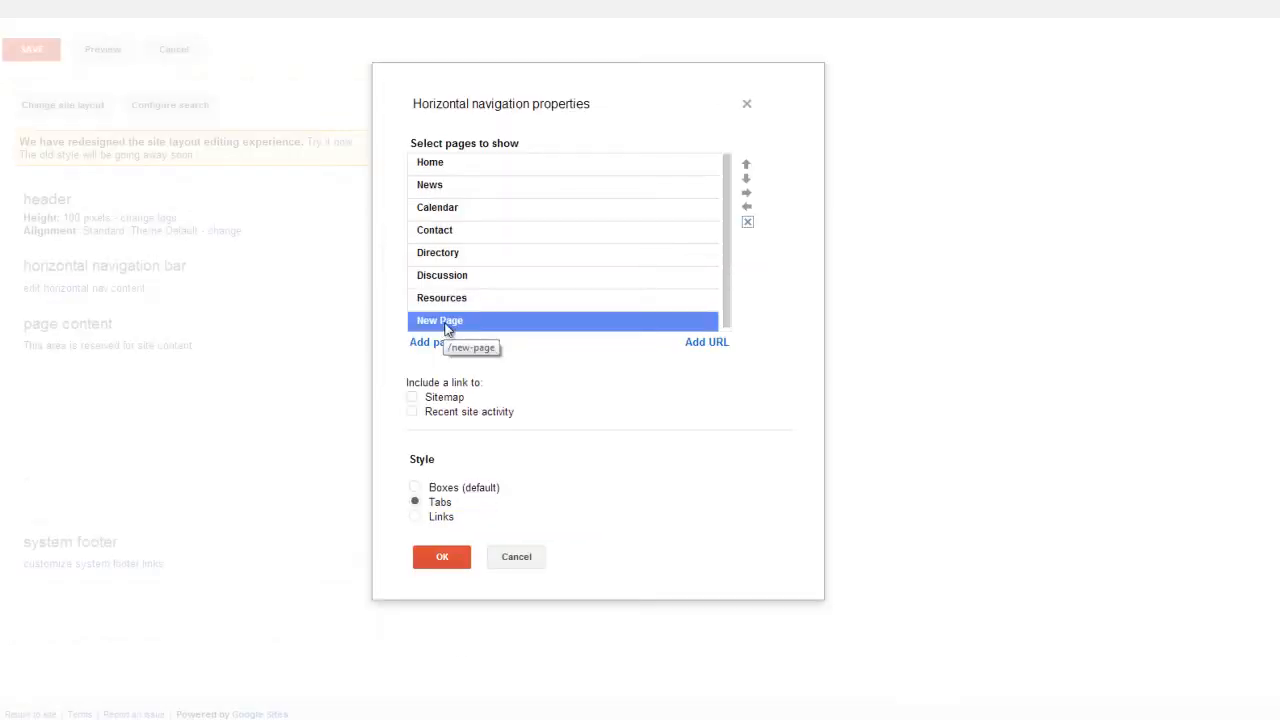
{"action": "left_click", "coordinate": [748, 223]}
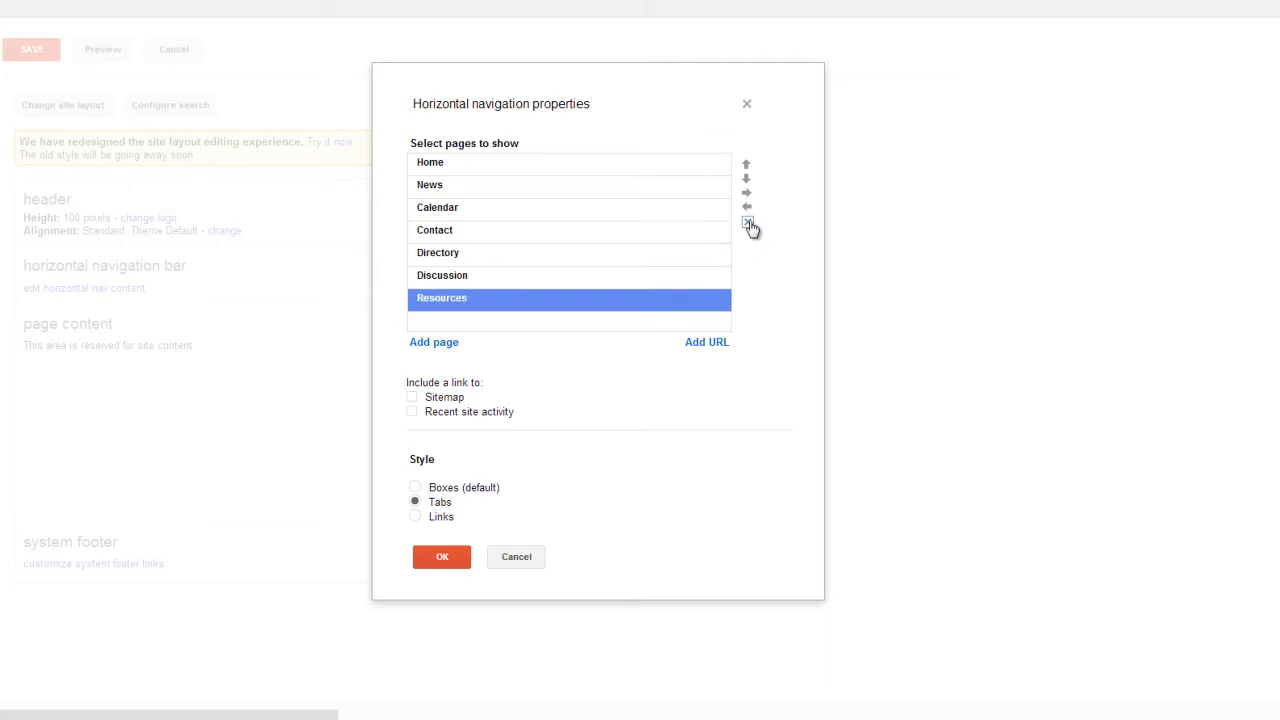
Step: Add New Page from the site map to the end of the horizontal navigation and apply the navigation properties
{"action": "left_click", "coordinate": [434, 342]}
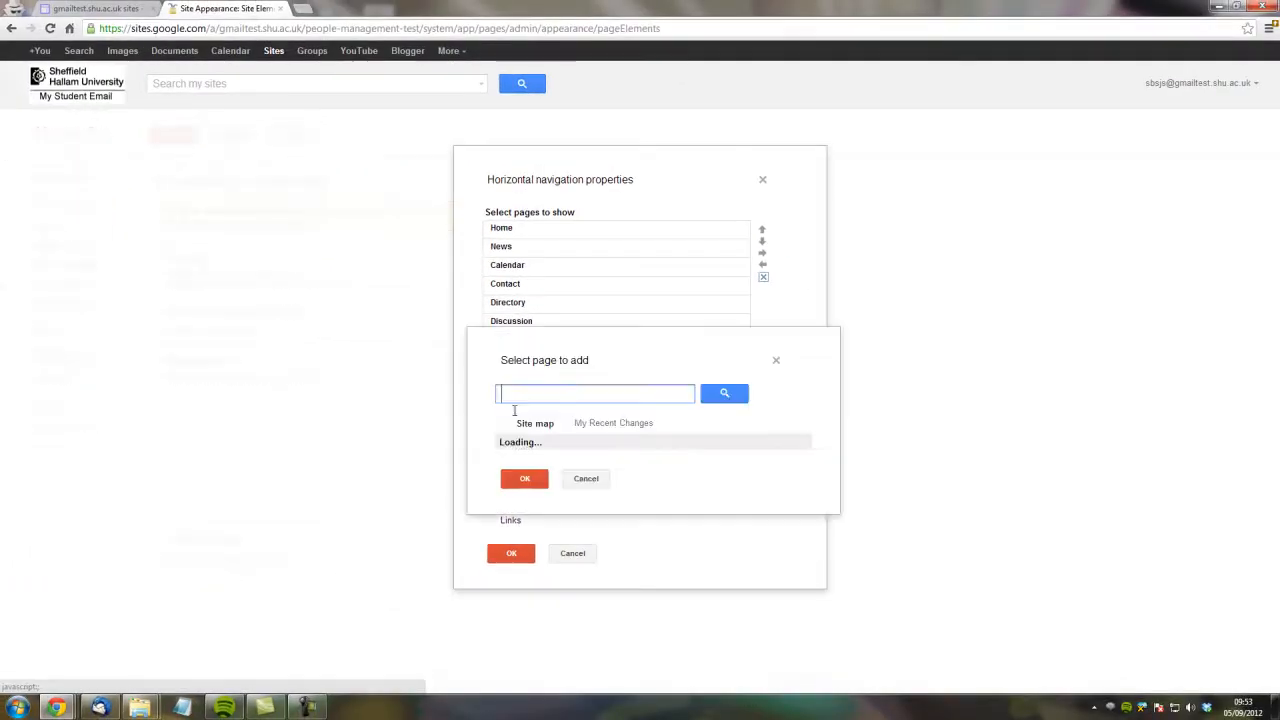
{"action": "left_click", "coordinate": [522, 570]}
{"action": "scroll", "coordinate": [846, 559], "scroll_direction": "down", "scroll_amount": 1}
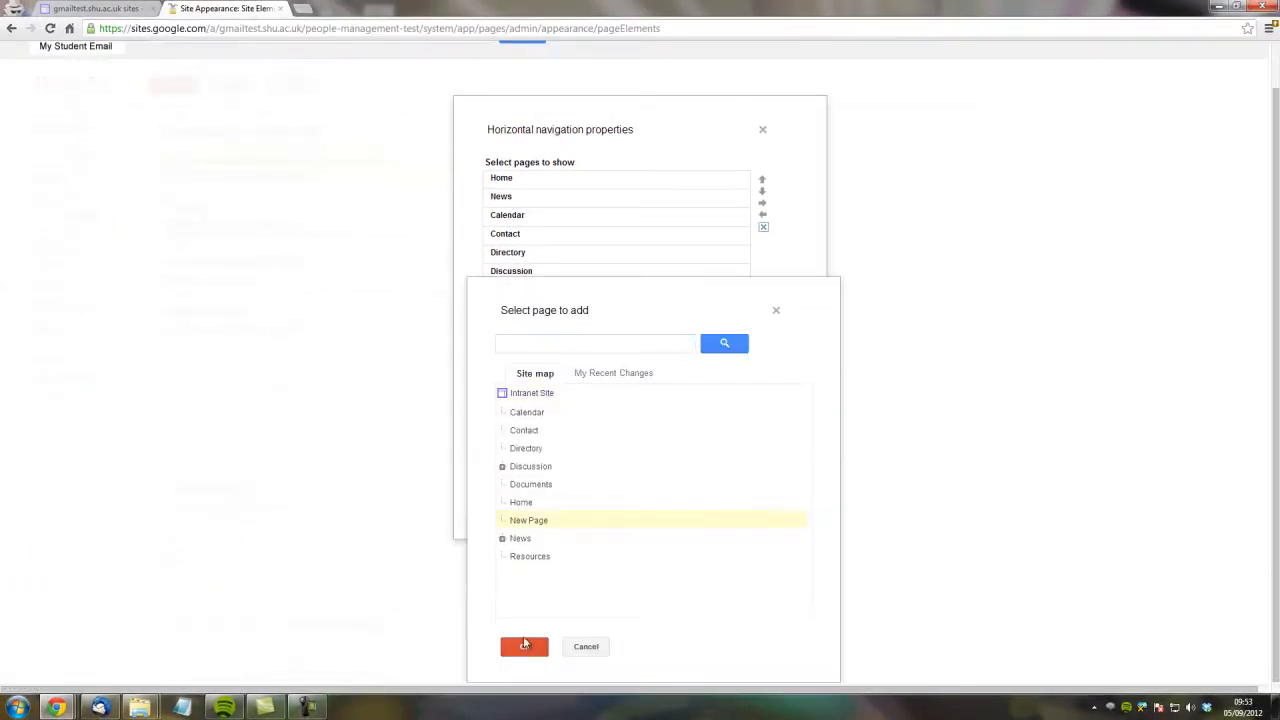
{"action": "left_click", "coordinate": [524, 646]}
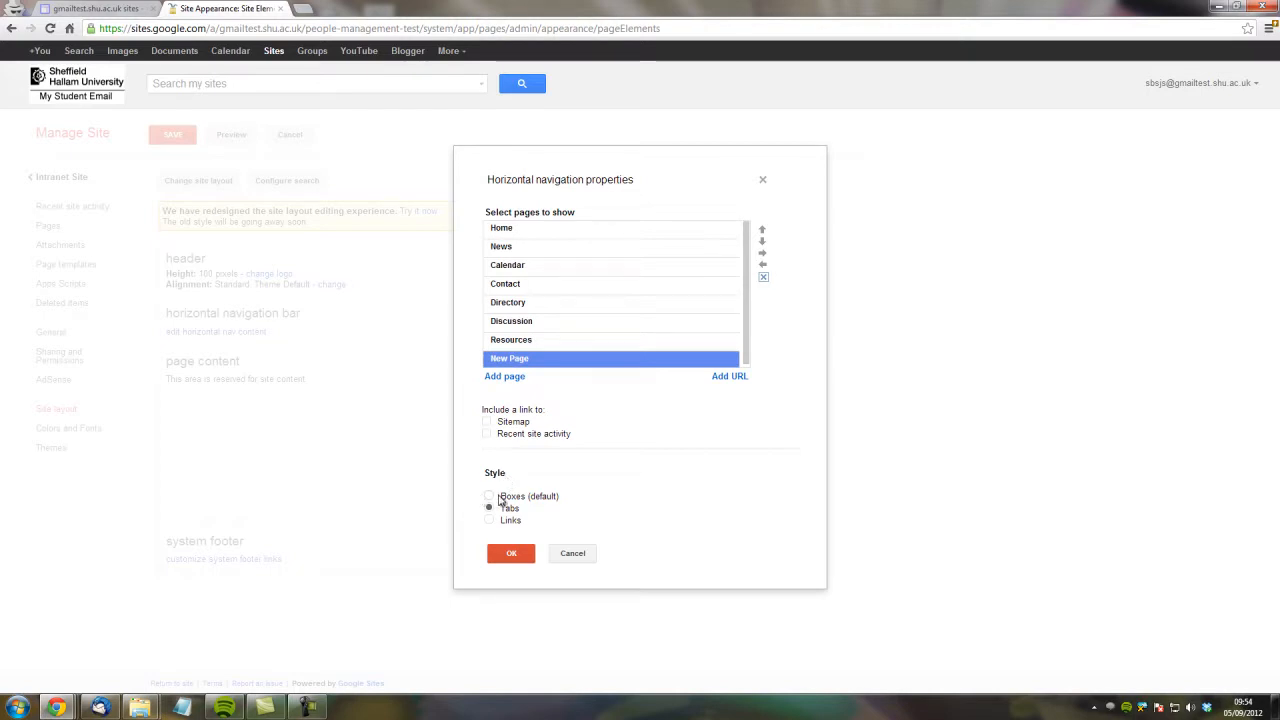
{"action": "left_click", "coordinate": [512, 554]}
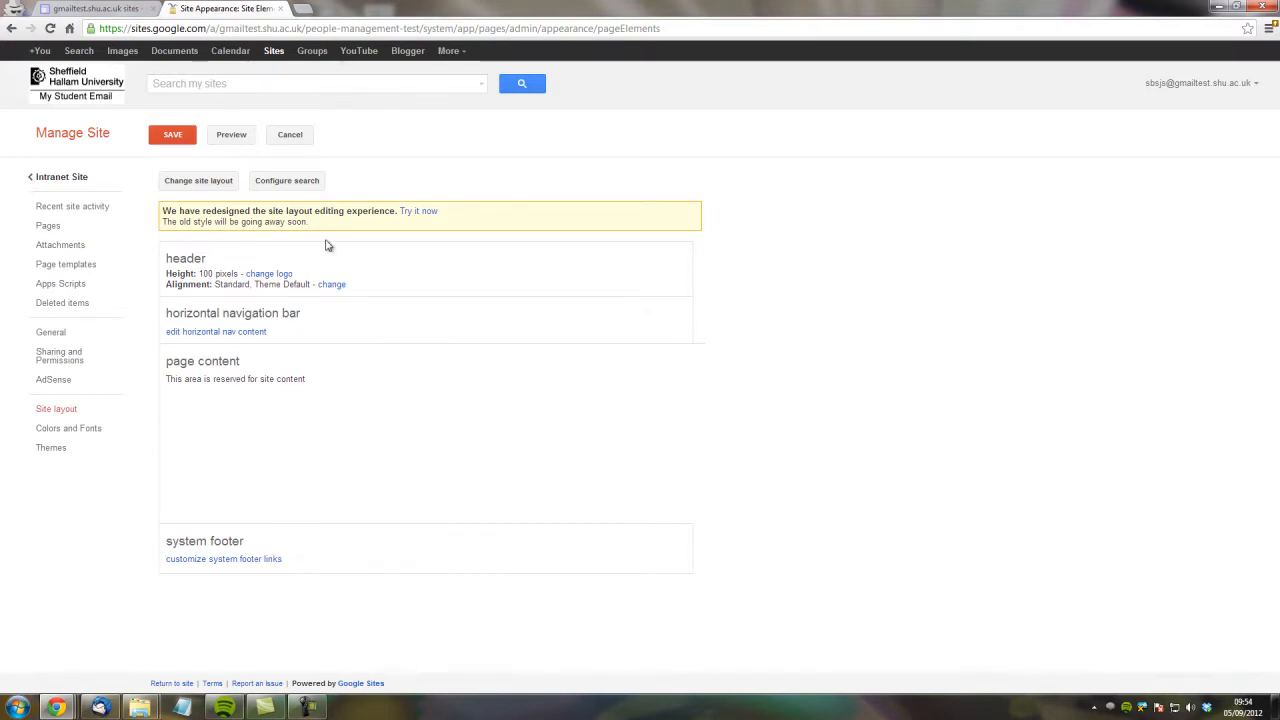
Step: Open the site layout options, enable and disable the sidebar again, and accept the layout
{"action": "left_click", "coordinate": [209, 184]}
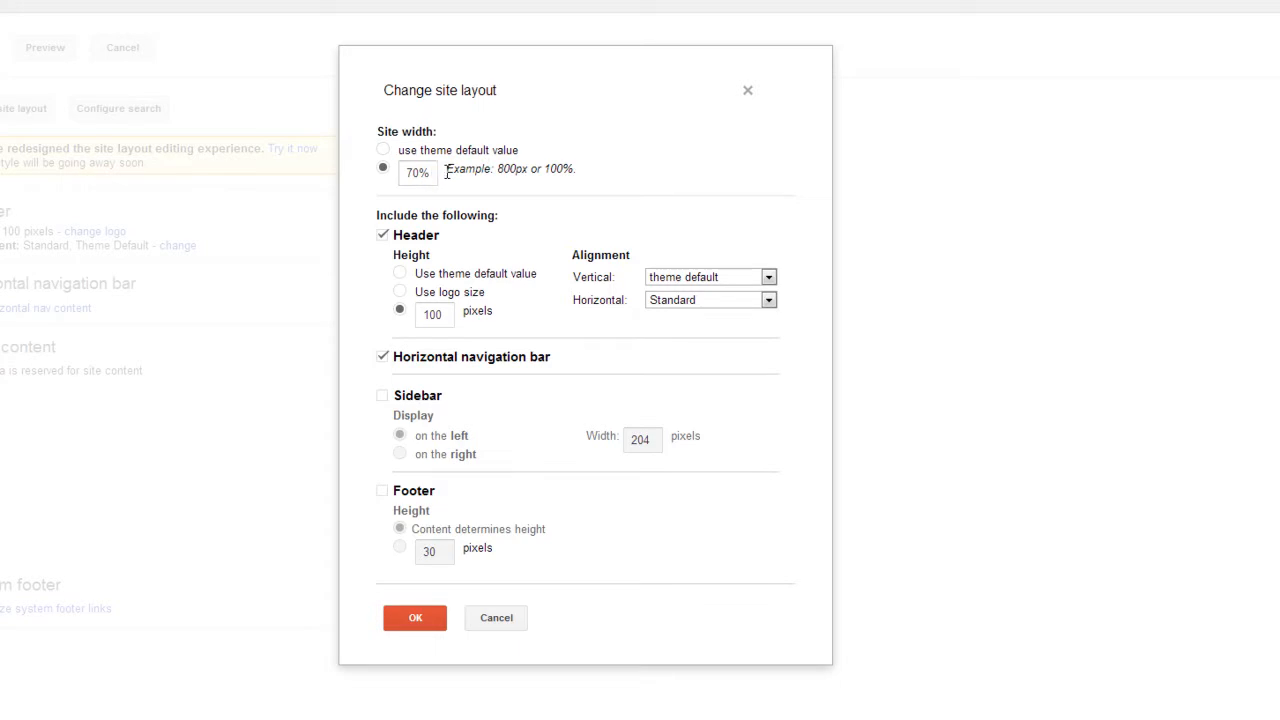
{"action": "left_click_drag", "start_coordinate": [497, 169], "coordinate": [528, 170]}
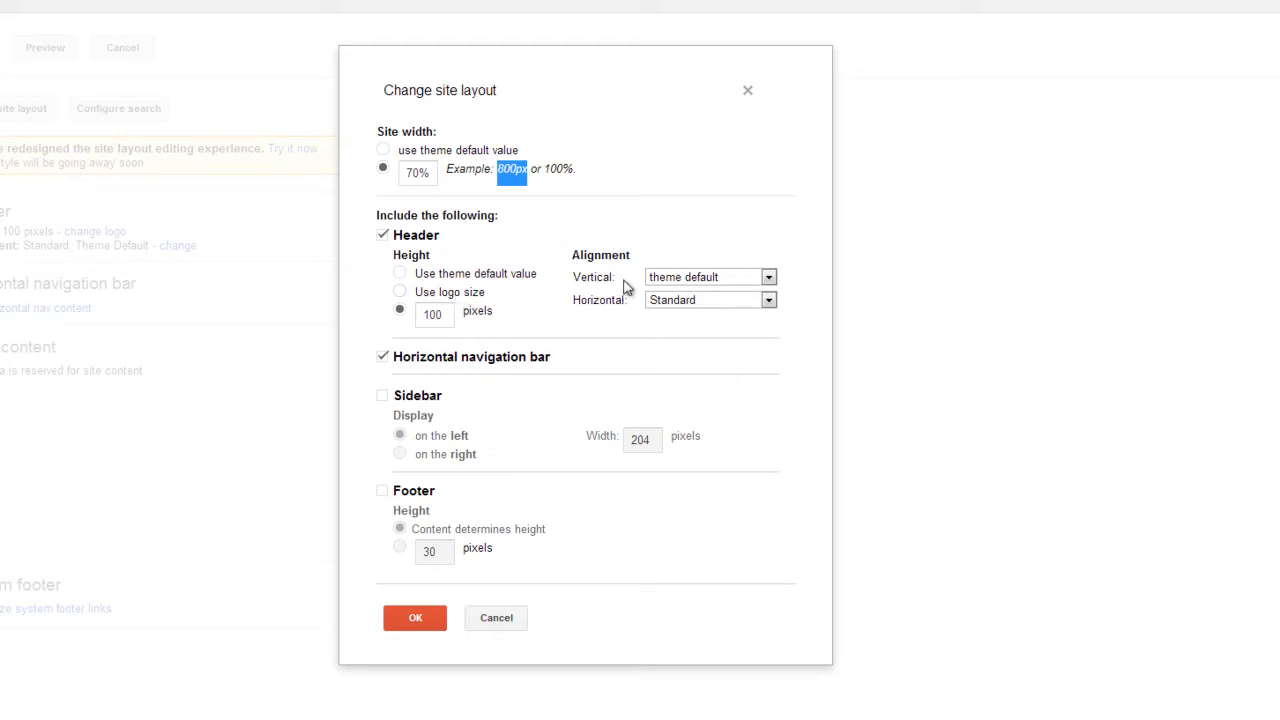
{"action": "left_click", "coordinate": [381, 401]}
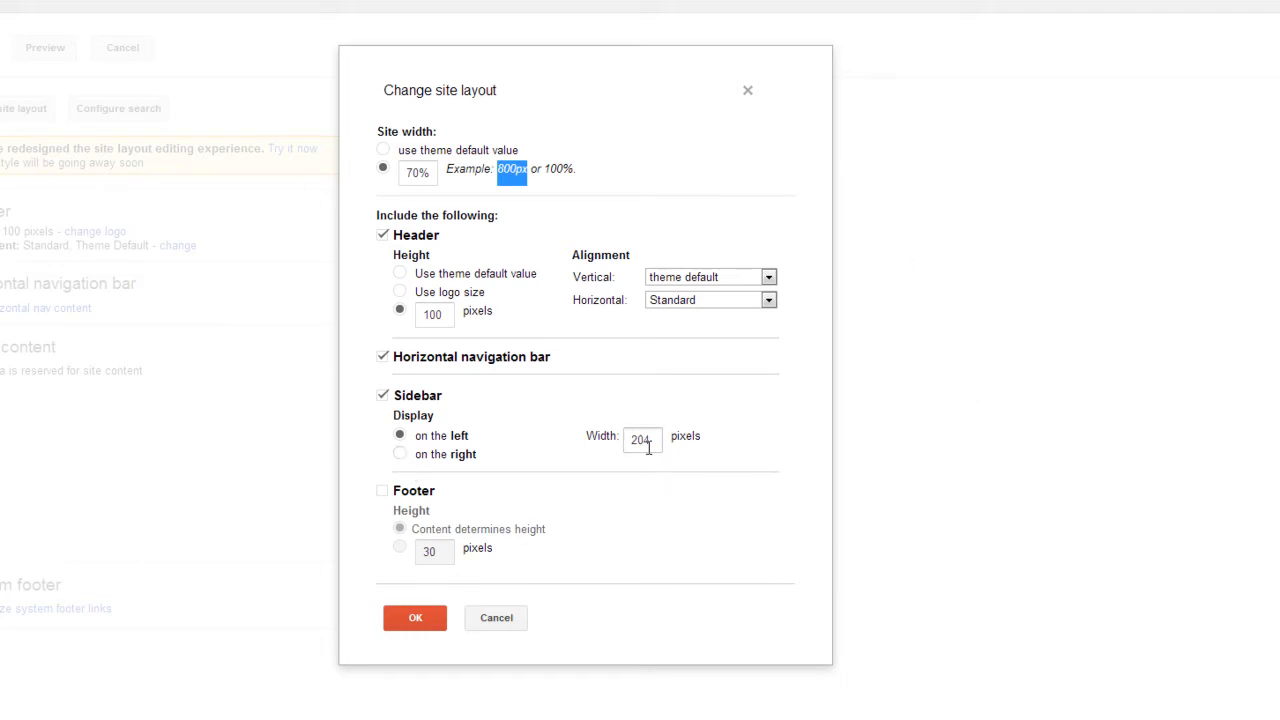
{"action": "left_click", "coordinate": [383, 396]}
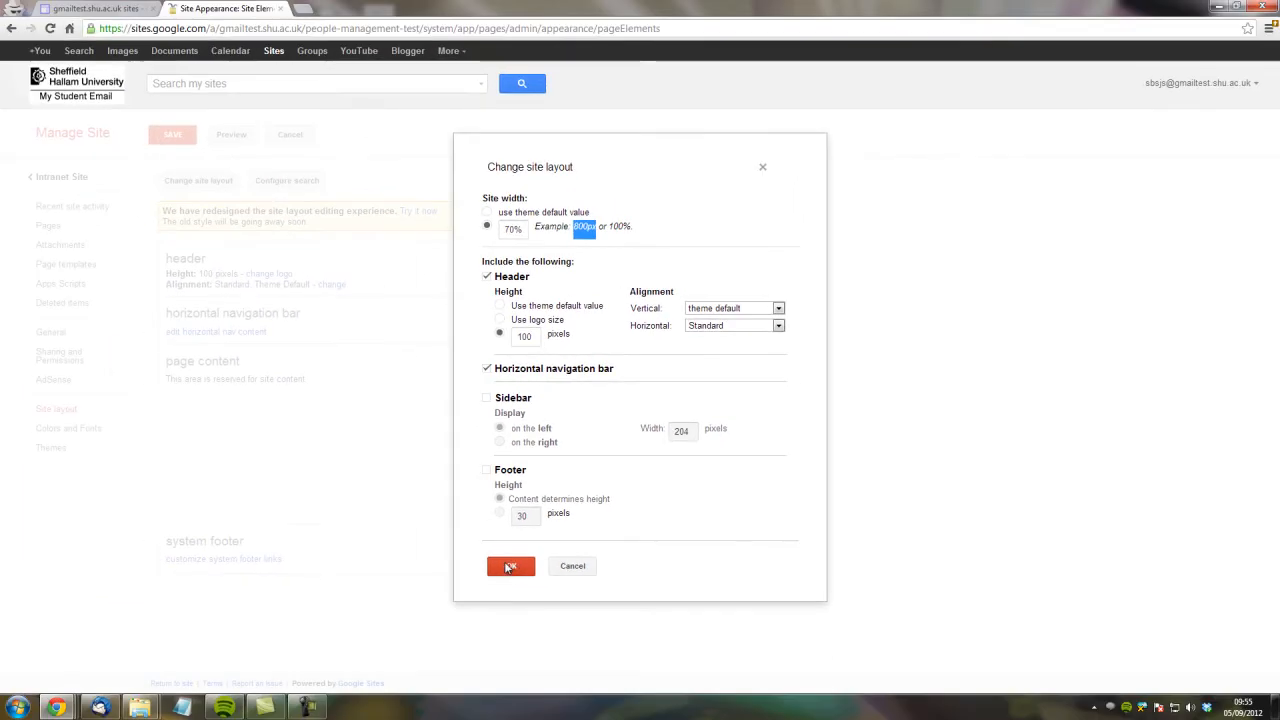
{"action": "left_click", "coordinate": [509, 567]}
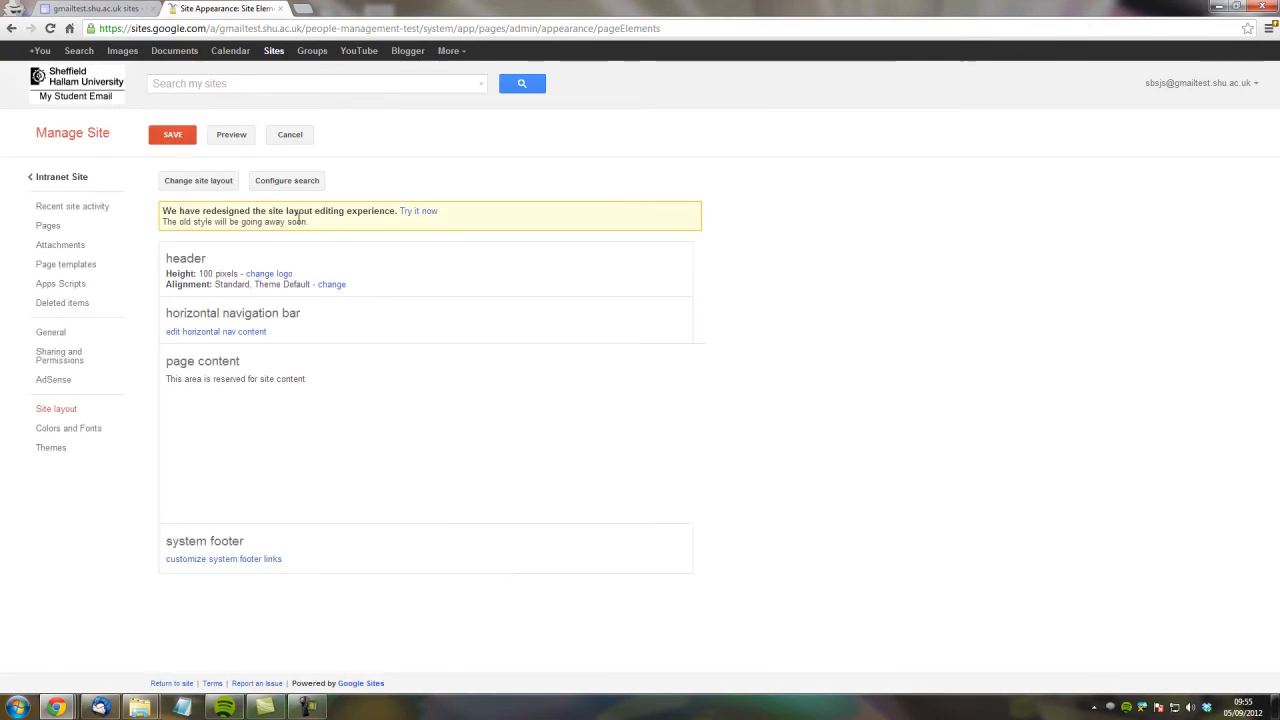
Step: Save the site layout changes and return to the Intranet Site
{"action": "left_click", "coordinate": [172, 140]}
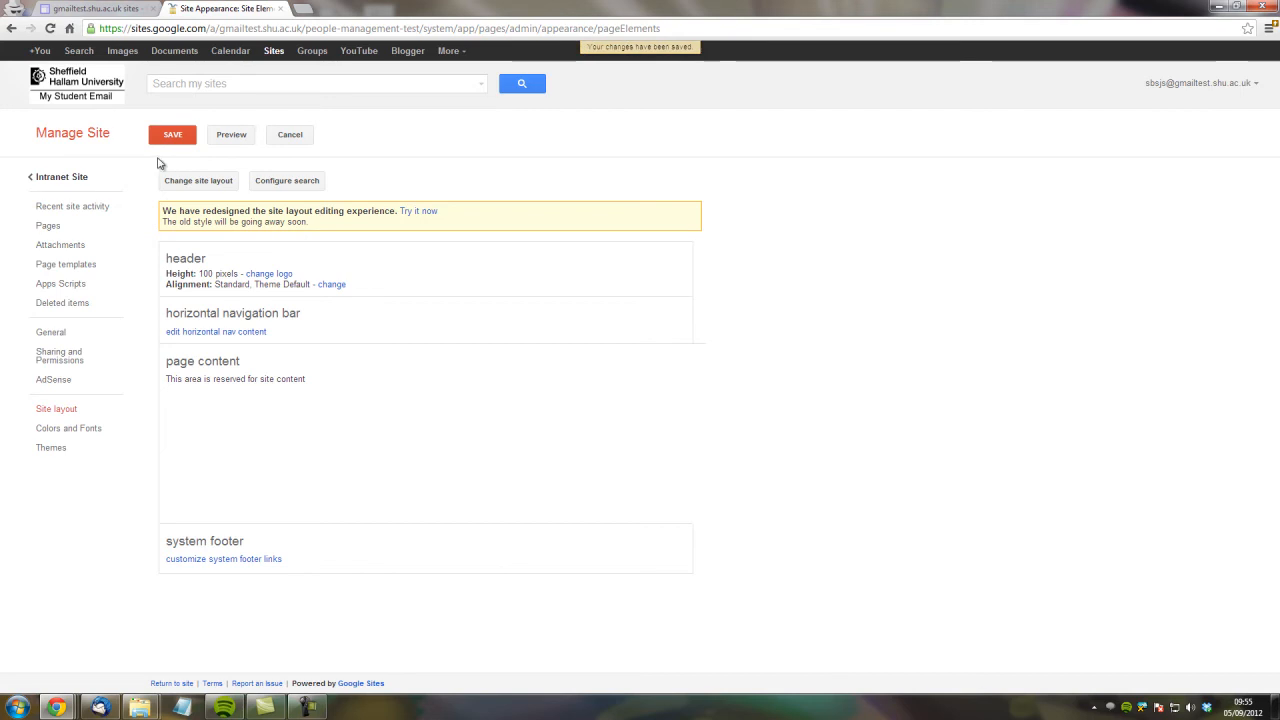
{"action": "left_click", "coordinate": [88, 180]}
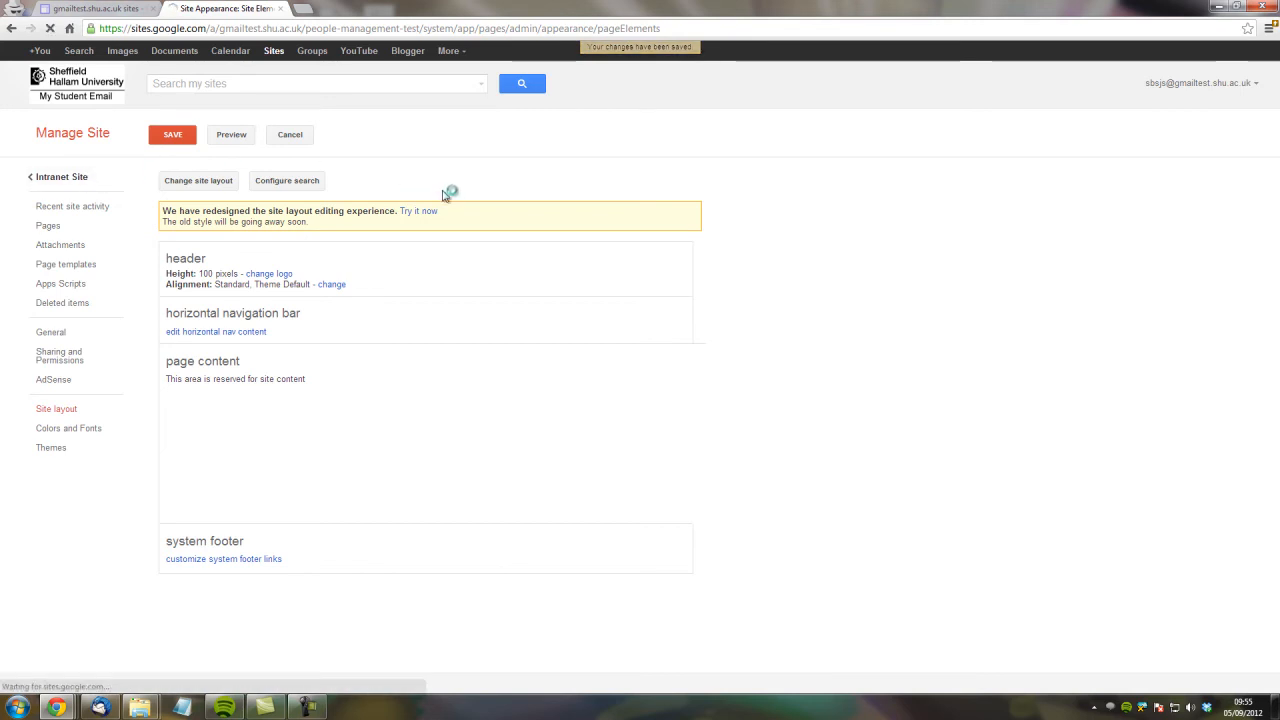